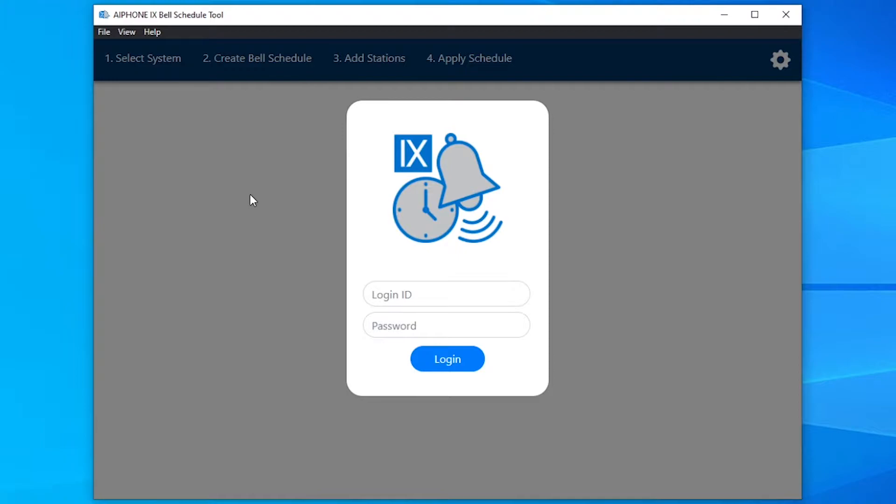
- Sign in with the administrator login ID and password to reach the September 2021 schedule calendar
click(422, 294)
text(admin)
key(Tab)
text(admin)
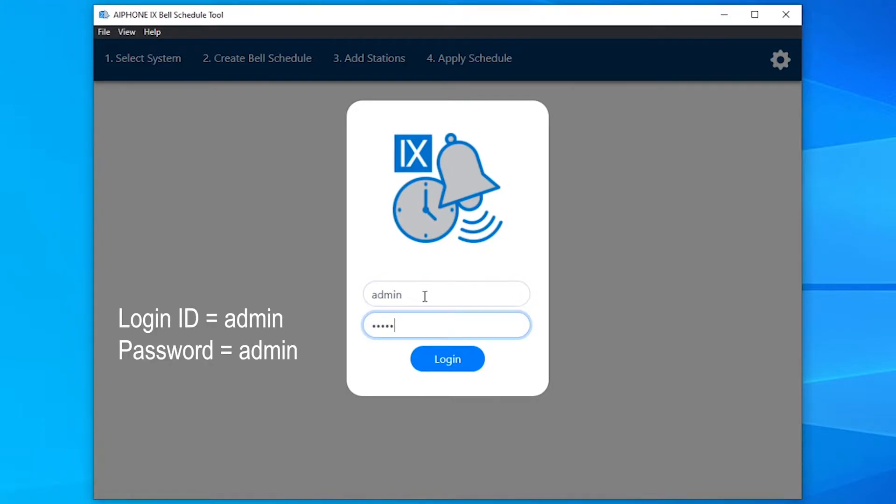
click(442, 360)
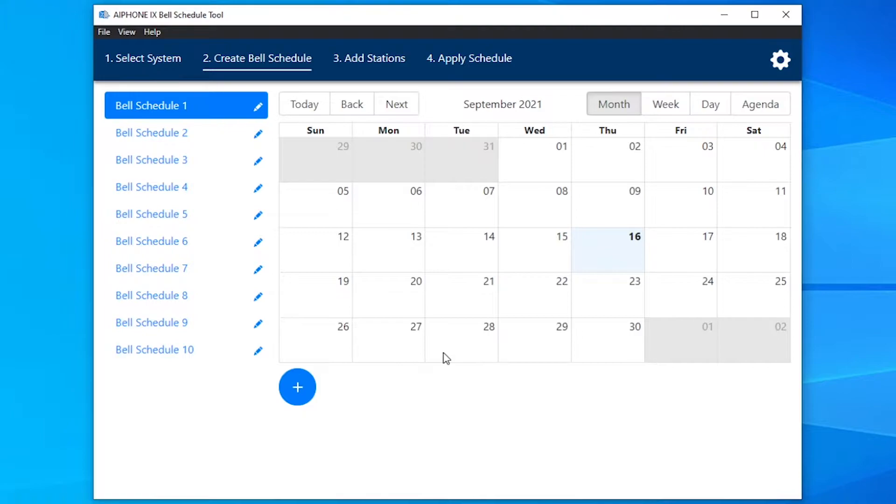
click(160, 58)
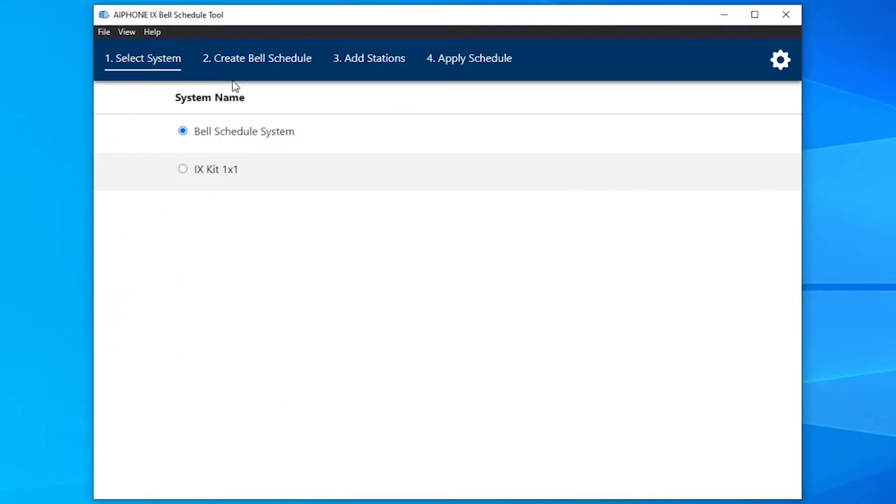
click(247, 72)
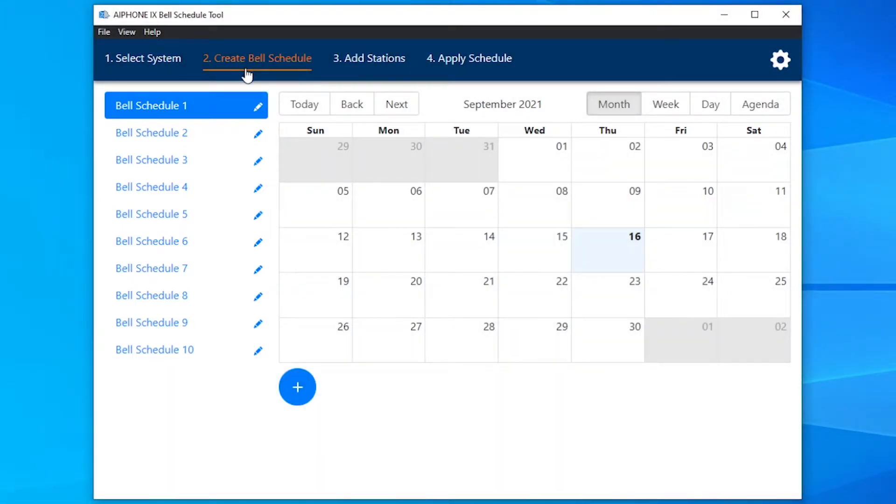
- Replace the name 'Bell Schedule 1' with 'Test Schedule' and confirm it
click(259, 107)
drag(260, 106, 88, 102)
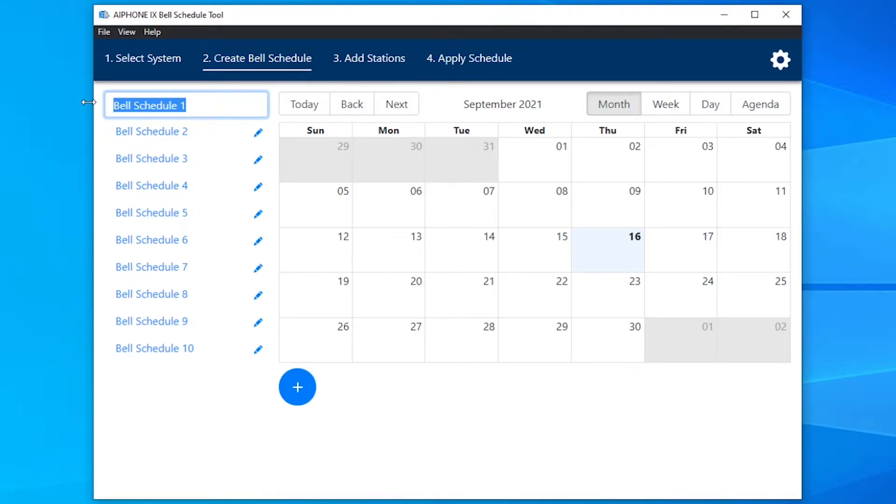
text(Test Schedule)
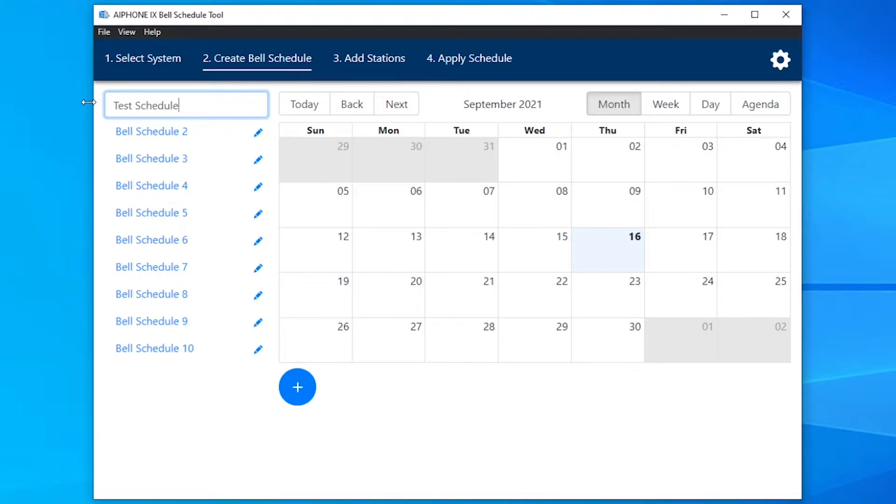
key(Return)
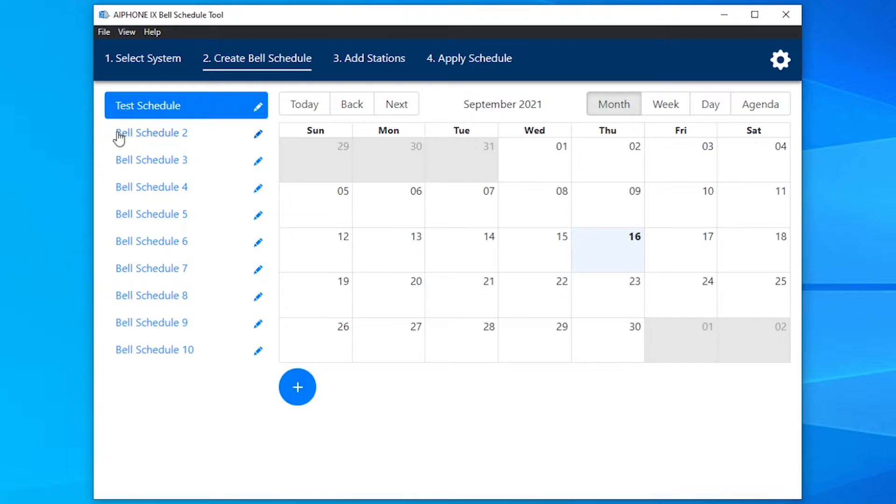
- Add a new chime that repeats weekly on Monday, Tuesday, Wednesday, Thursday and Friday
click(307, 394)
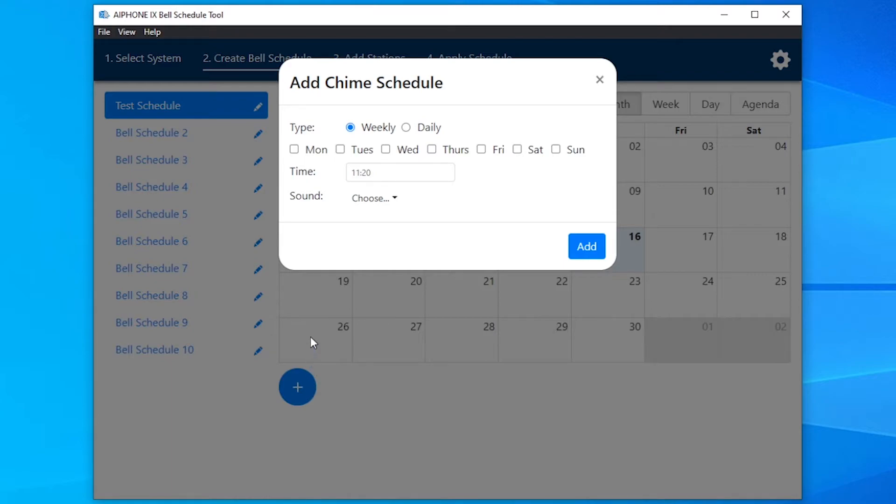
click(294, 150)
click(341, 150)
click(386, 150)
click(432, 149)
click(482, 149)
- Set the chime time to 11:00 with the minutes at 00
click(415, 171)
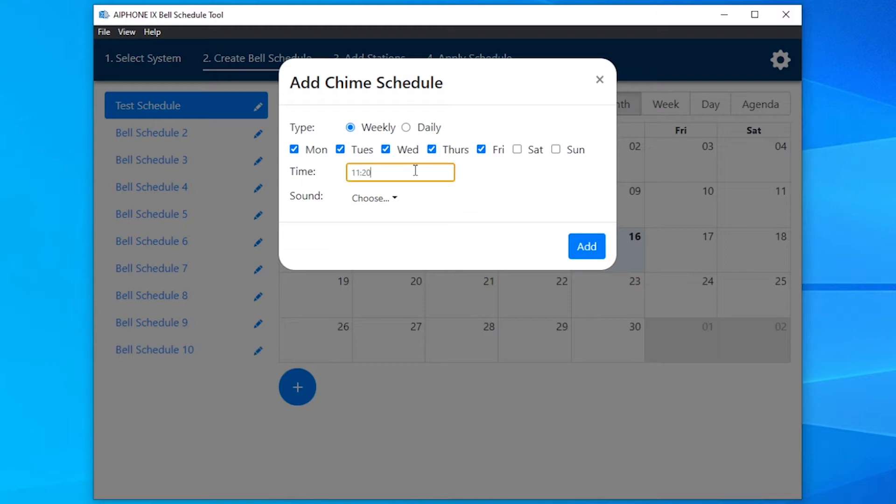
click(416, 192)
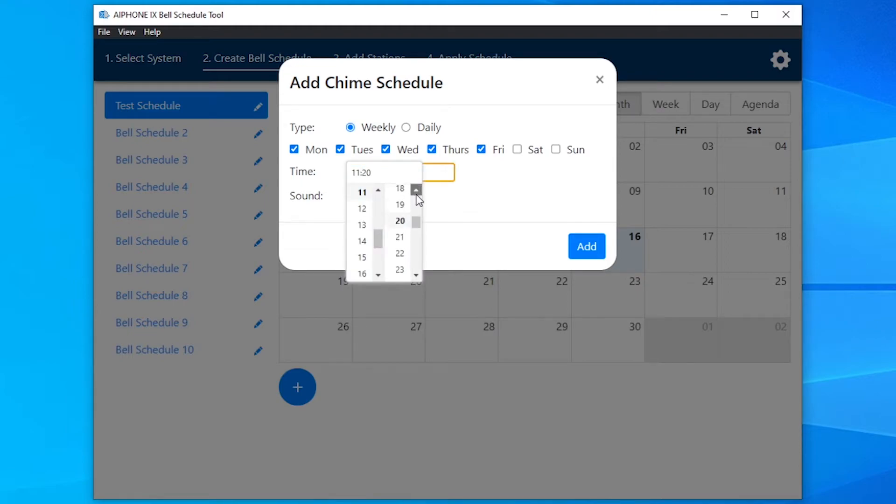
drag(416, 195, 414, 196)
click(399, 192)
click(440, 203)
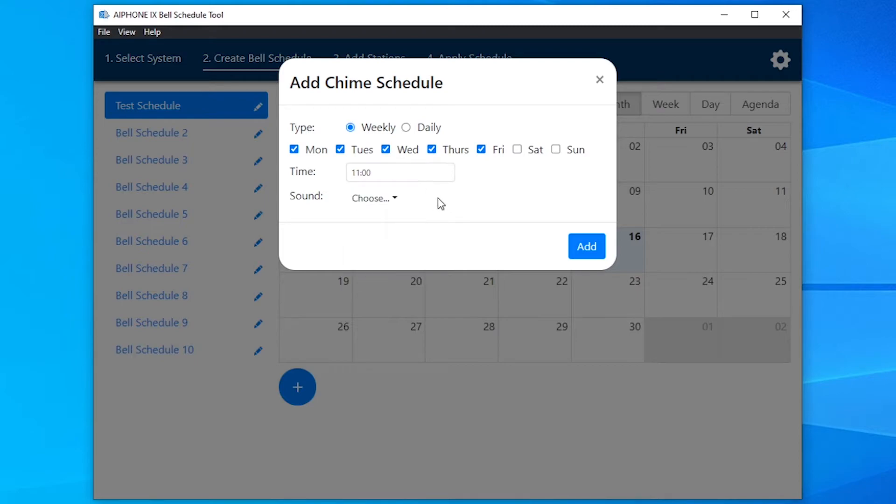
- Choose Call Pattern 1 as the chime sound and add the weekday 11:00 chime
click(384, 199)
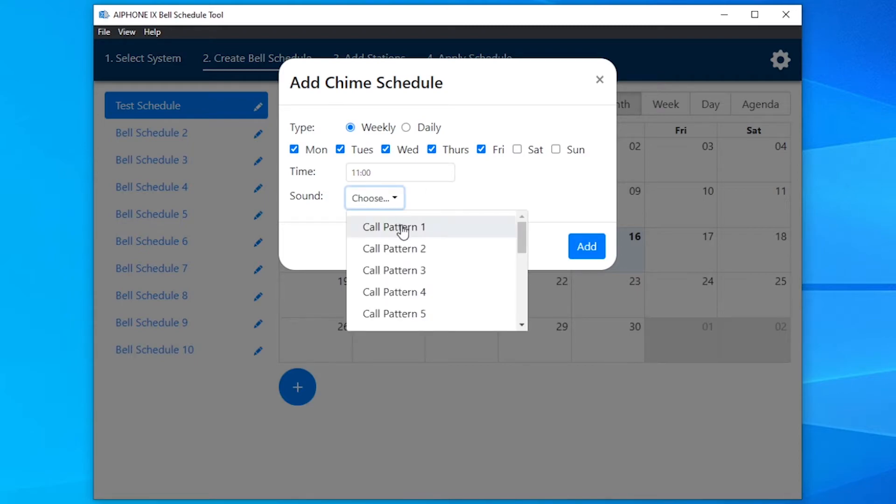
mouse_move(520, 240)
mouse_down()
mouse_move(524, 312)
mouse_move(522, 234)
mouse_up()
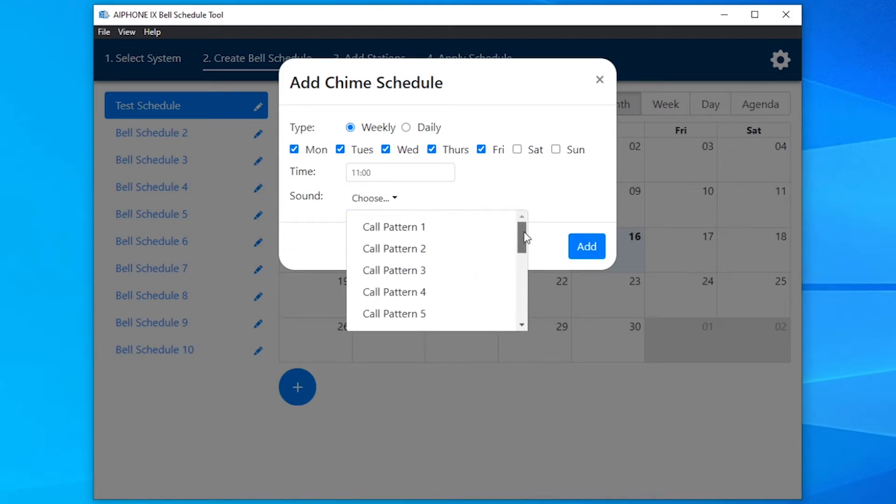
click(455, 237)
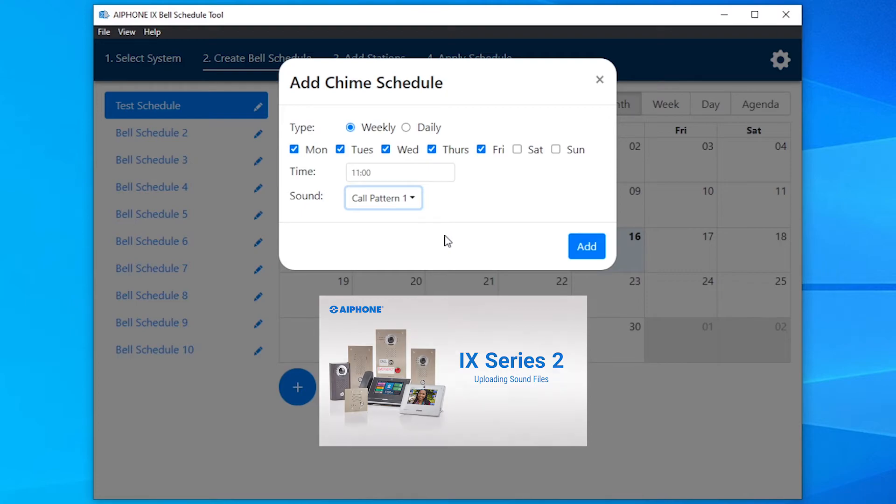
click(596, 253)
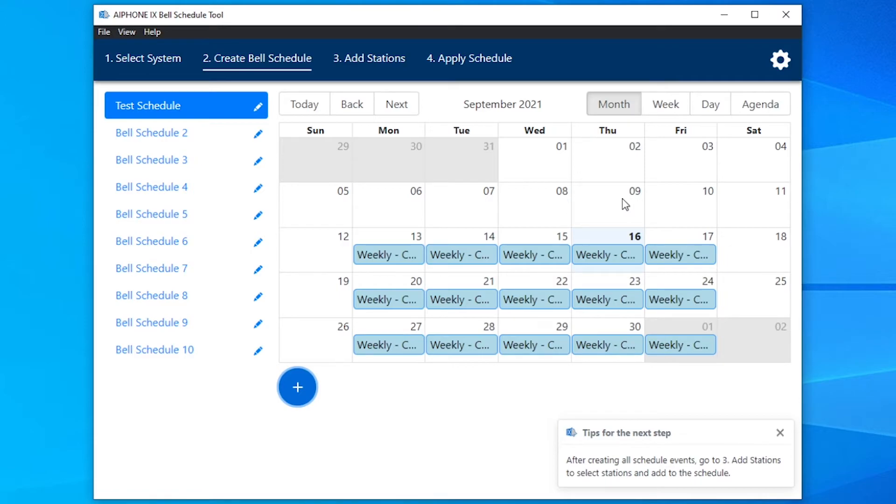
- Add stations 0001 (Master Station1) and 0002 (Video Station1) to Test Schedule
click(366, 61)
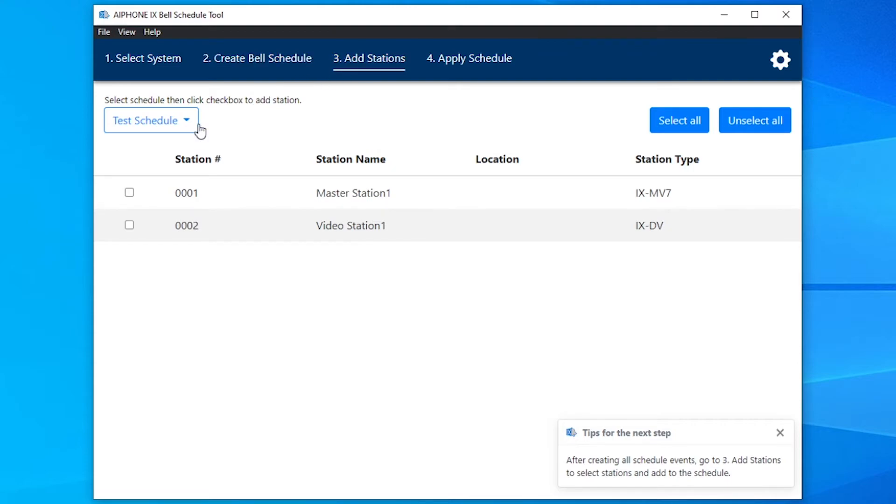
click(129, 193)
click(129, 226)
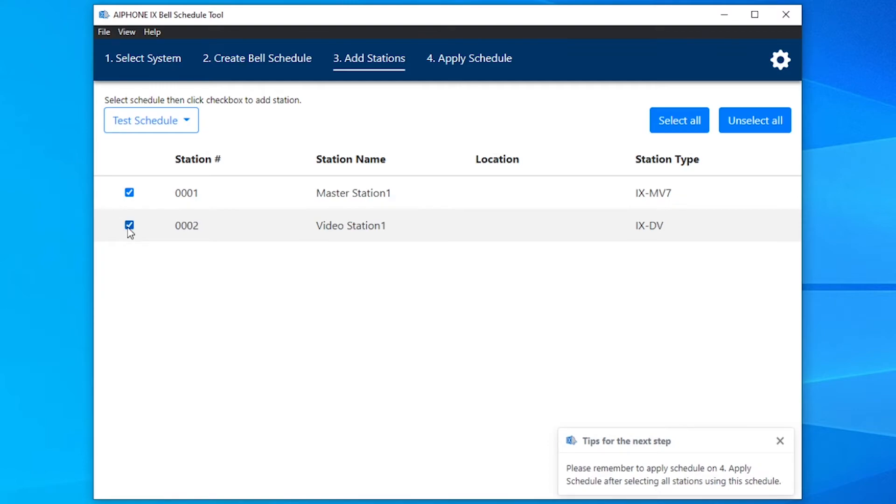
click(501, 68)
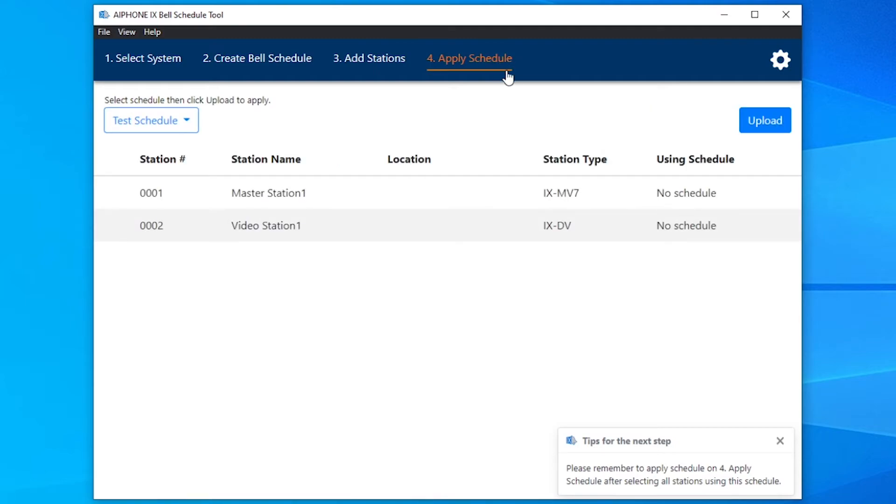
- Upload Test Schedule to both stations and check the connection error on each
click(789, 135)
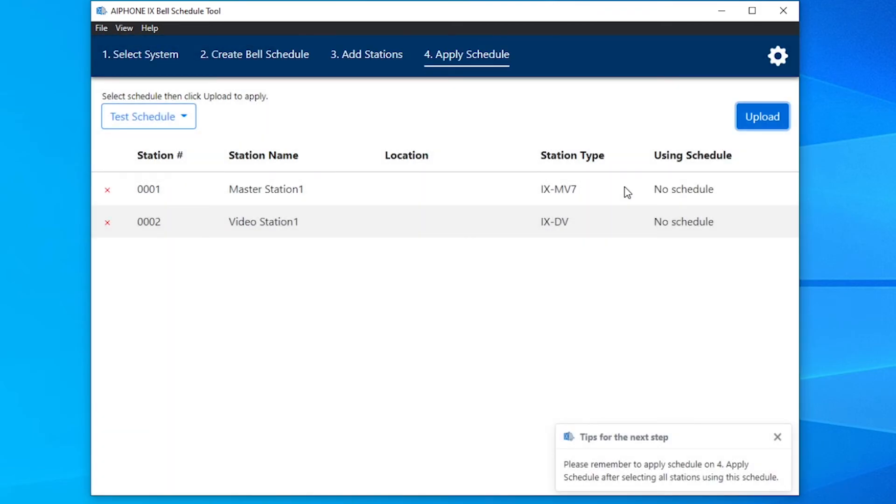
mouse_move(107, 195)
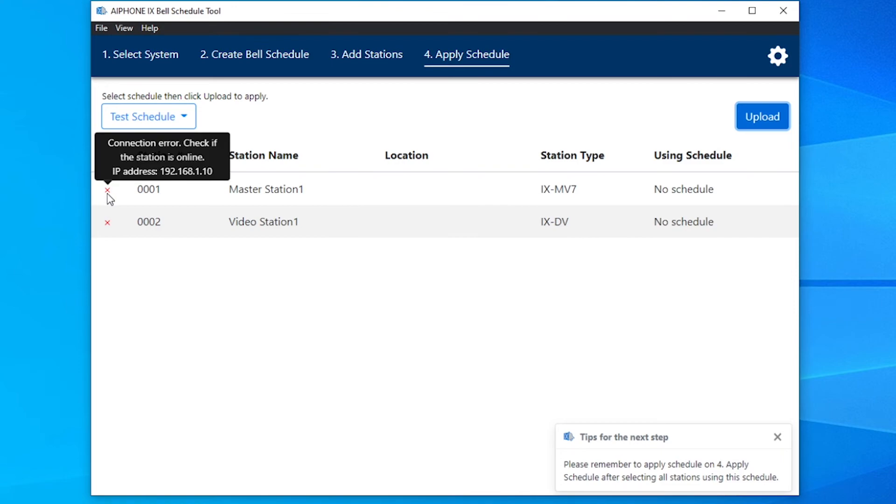
mouse_move(107, 224)
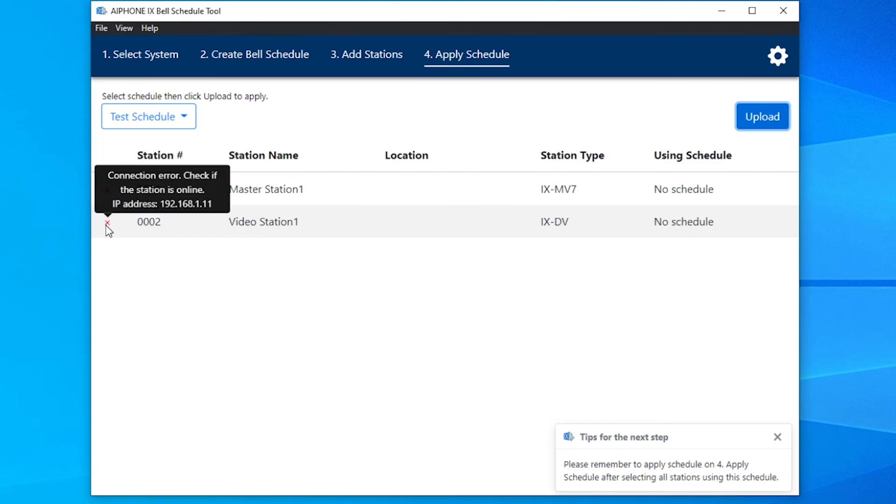